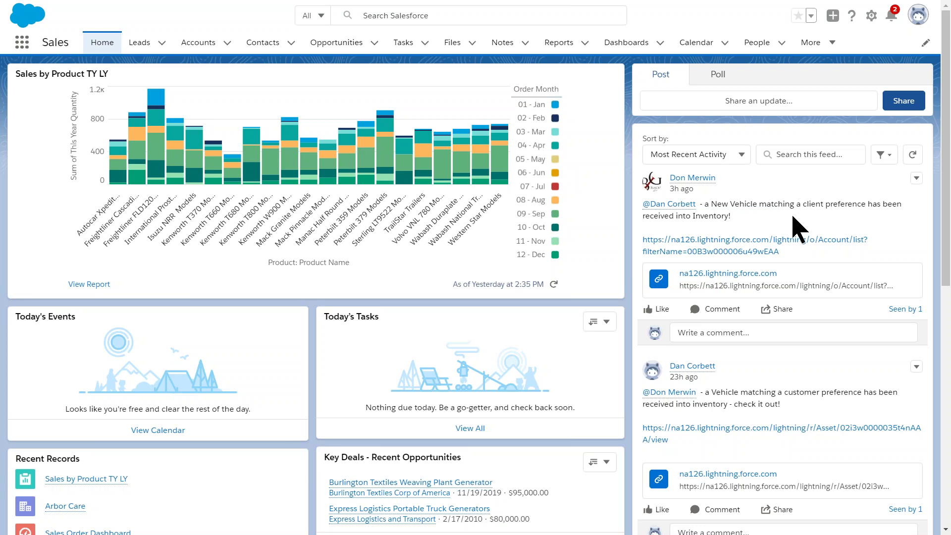
- Open the account list linked in the Home page feed post about the matching vehicle
click(709, 252)
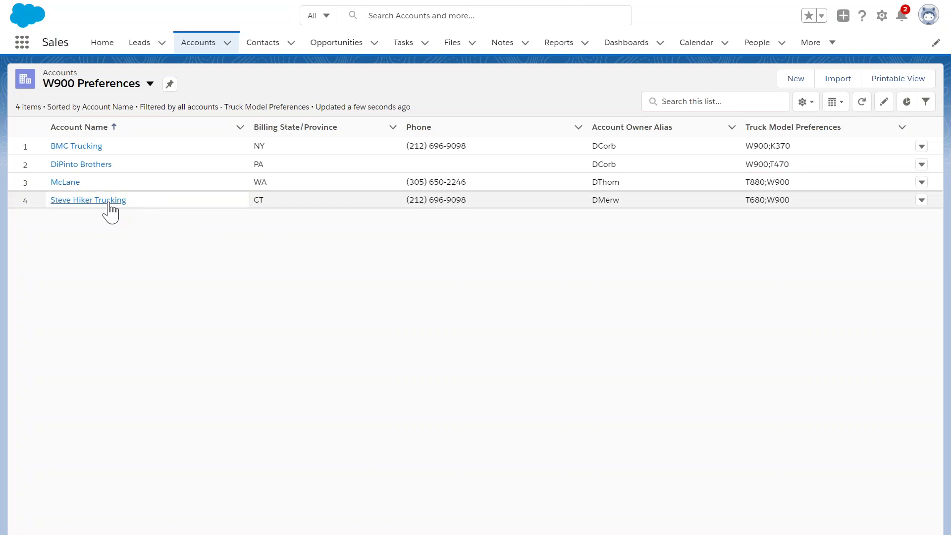
- Open the Steve Hiker Trucking account from the W900 Preferences list
click(88, 200)
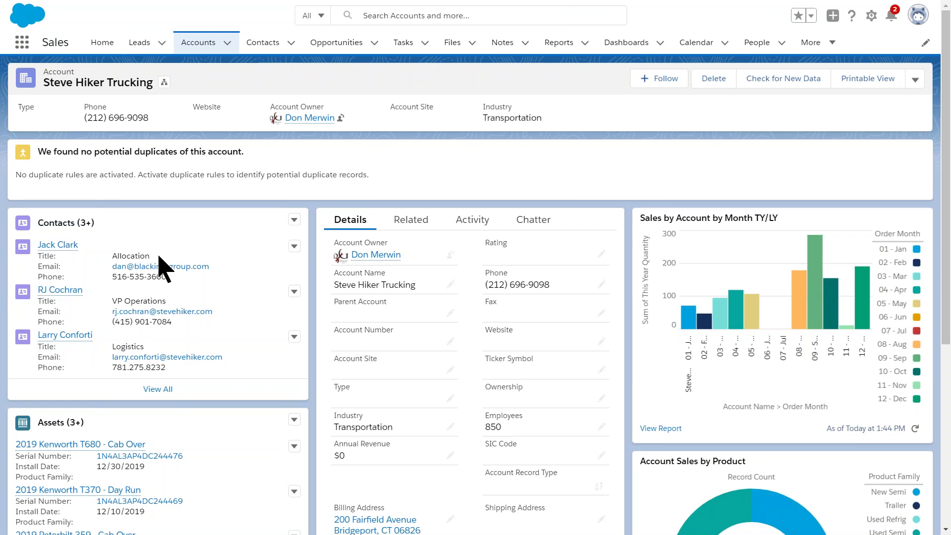
- Scroll through the Steve Hiker Trucking record's details, contacts, assets and sales orders
scroll(153, 317, down, 4)
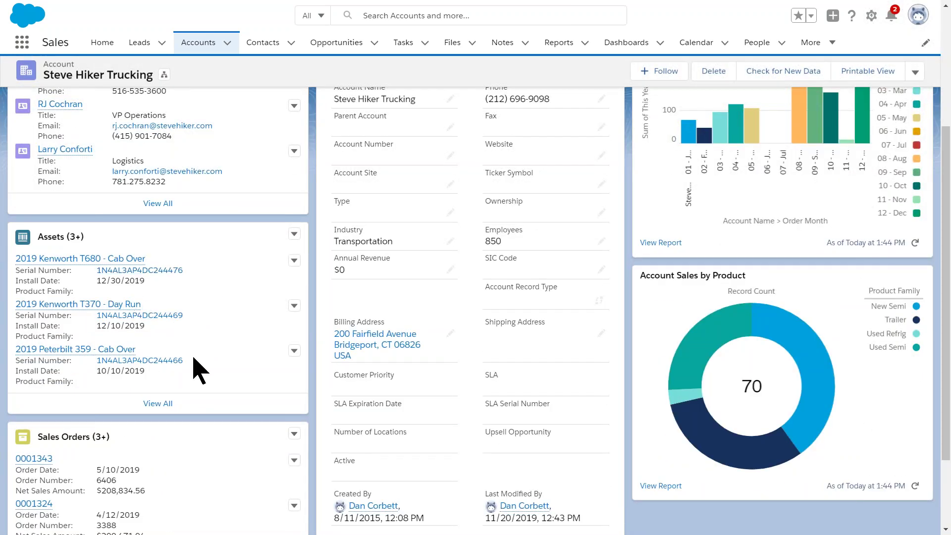
scroll(197, 372, down, 2)
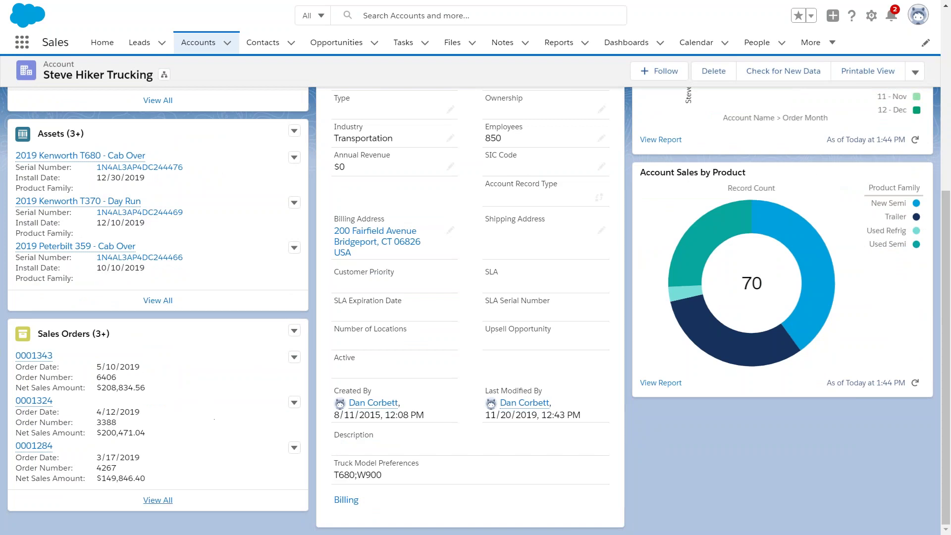
scroll(223, 509, up, 2)
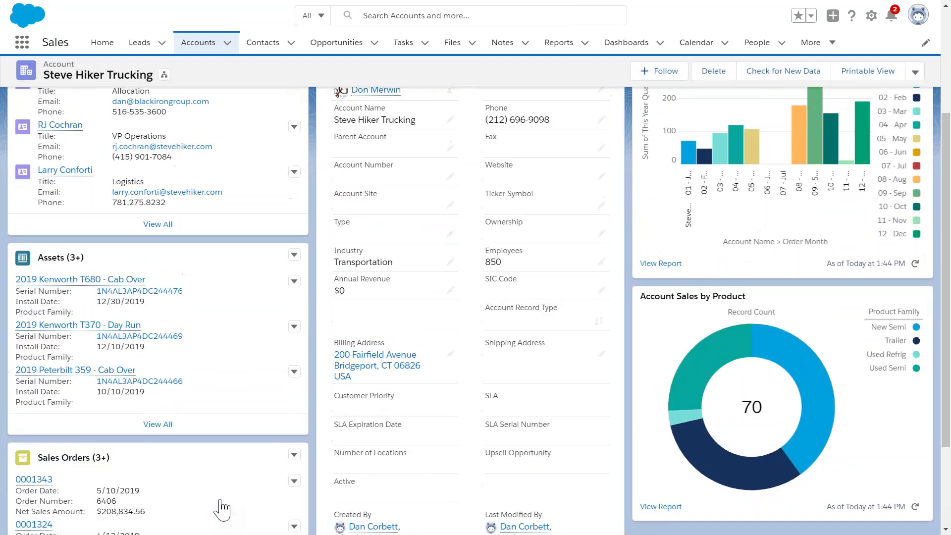
scroll(223, 509, up, 1)
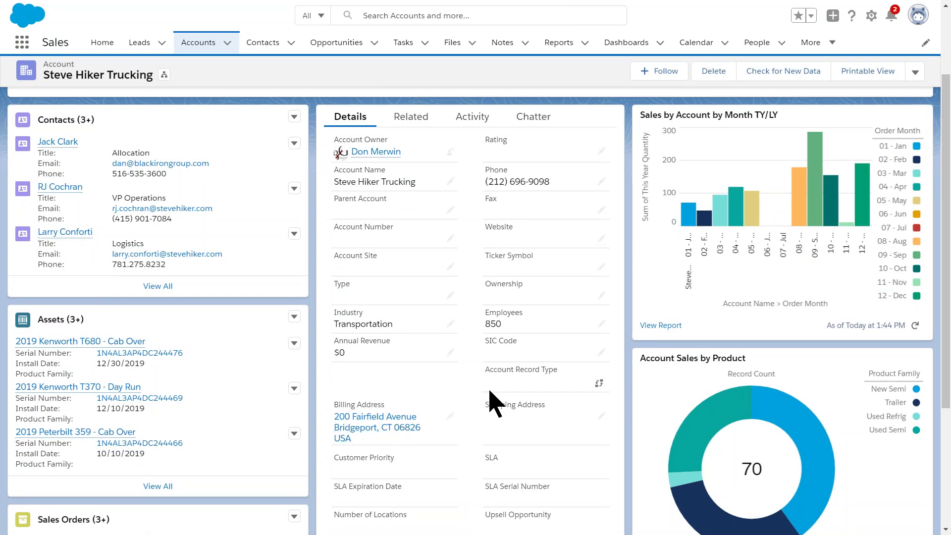
scroll(482, 391, down, 2)
scroll(481, 409, down, 1)
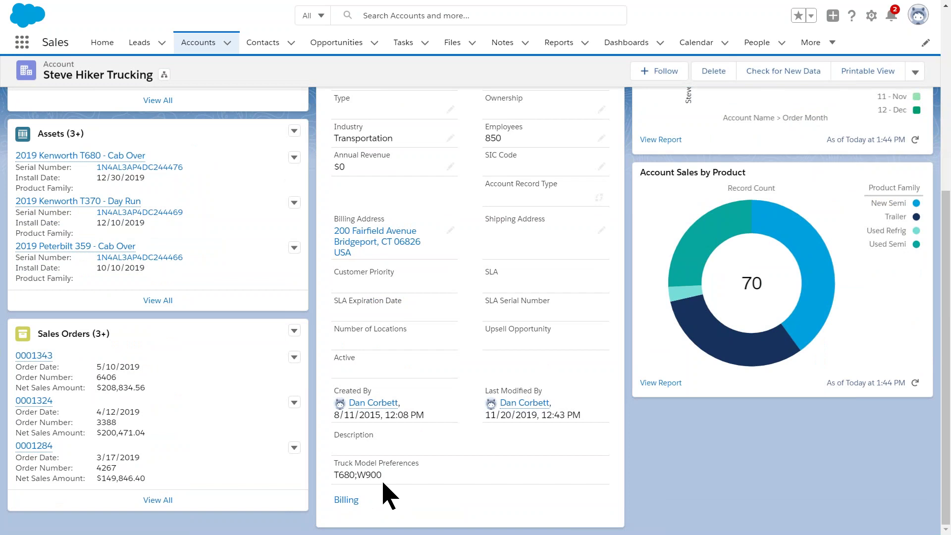
scroll(416, 505, up, 5)
scroll(679, 350, down, 2)
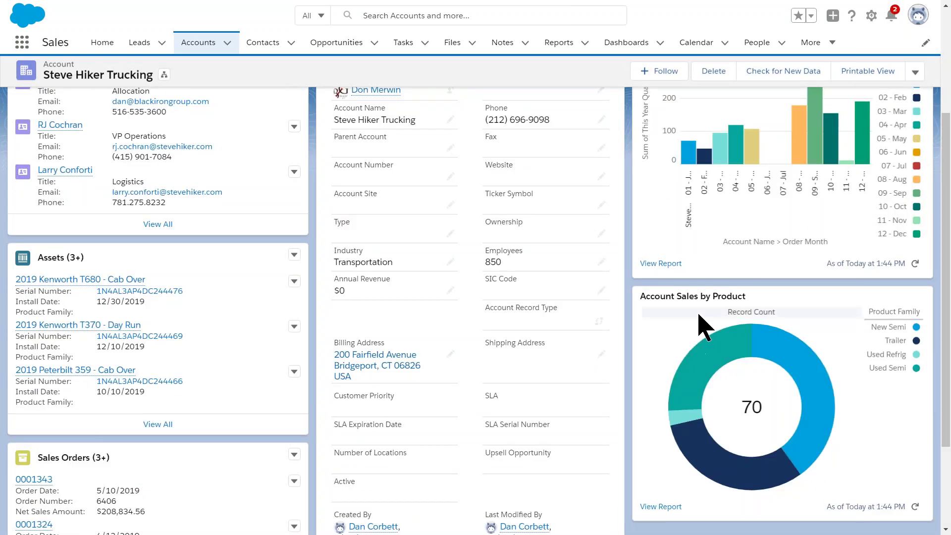
scroll(698, 316, up, 1)
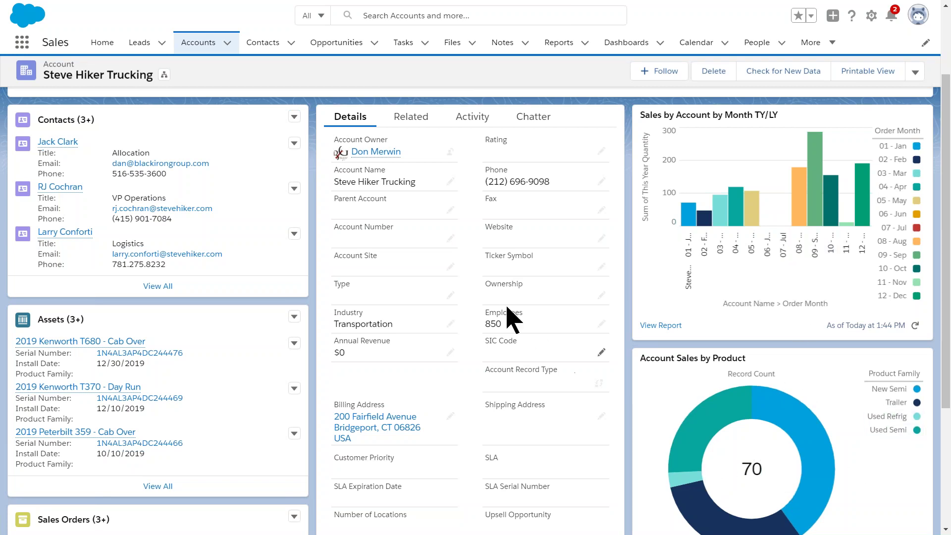
- Start a new email from the account's Activity tab, searching for and adding the contact as recipient
click(477, 118)
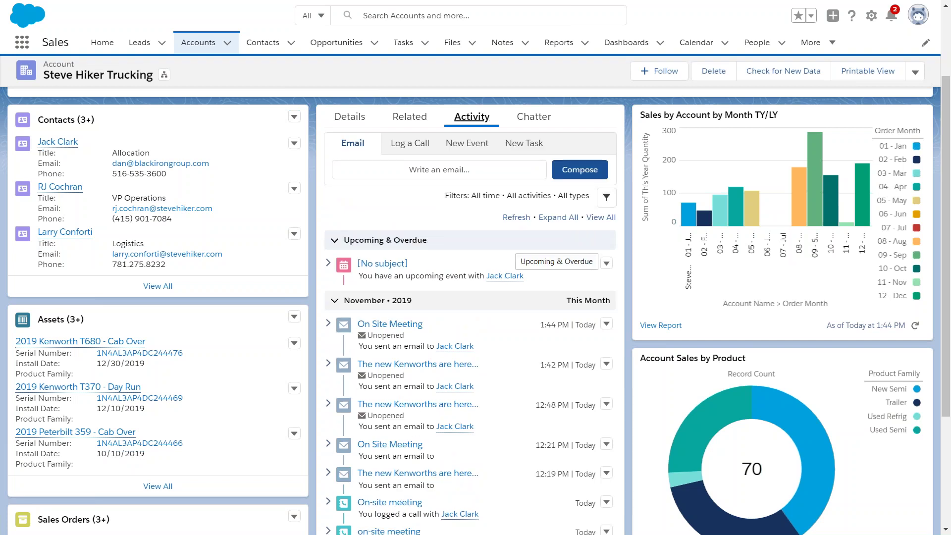
click(455, 171)
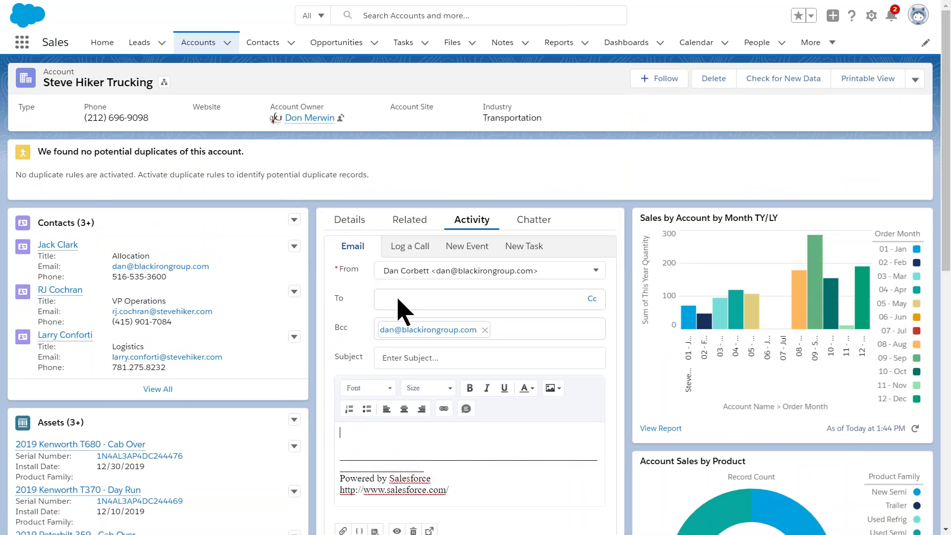
text(jack)
click(398, 298)
text(jack)
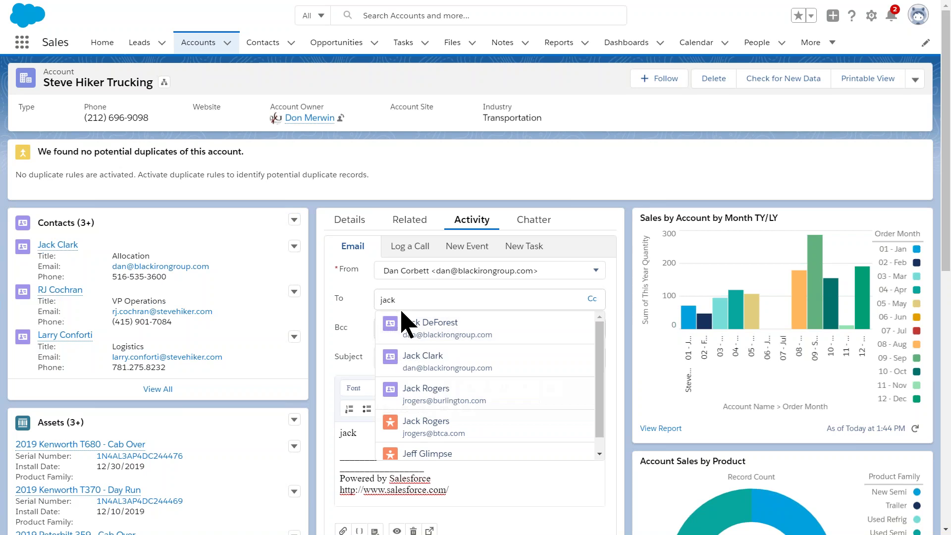
click(423, 360)
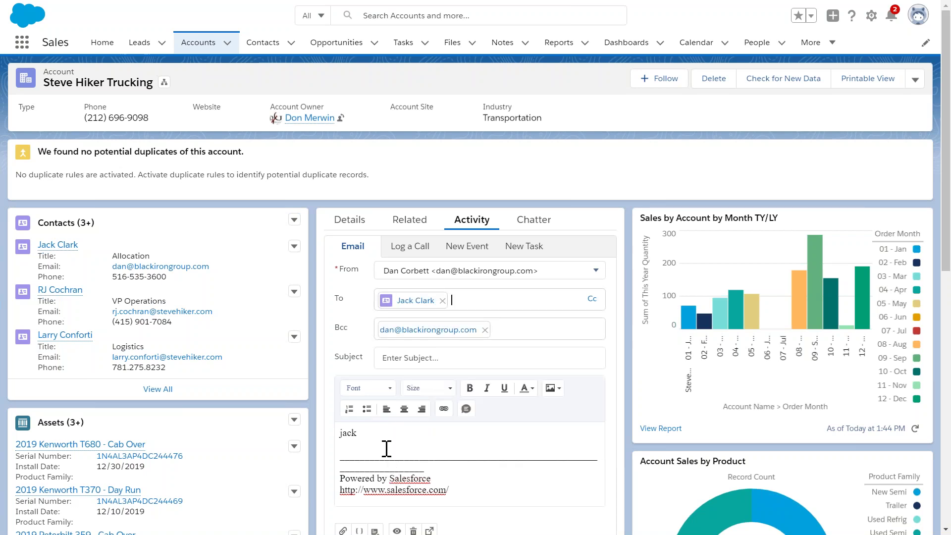
- Enter placeholder body text and choose the Kenworth New W900 Models email template
scroll(391, 436, down, 1)
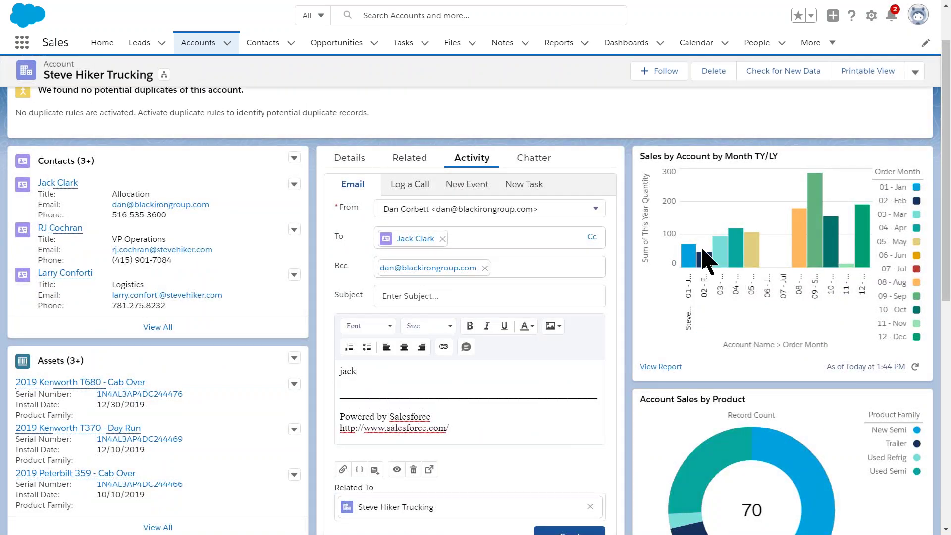
text(as;oihgf';oih;lkh'af)
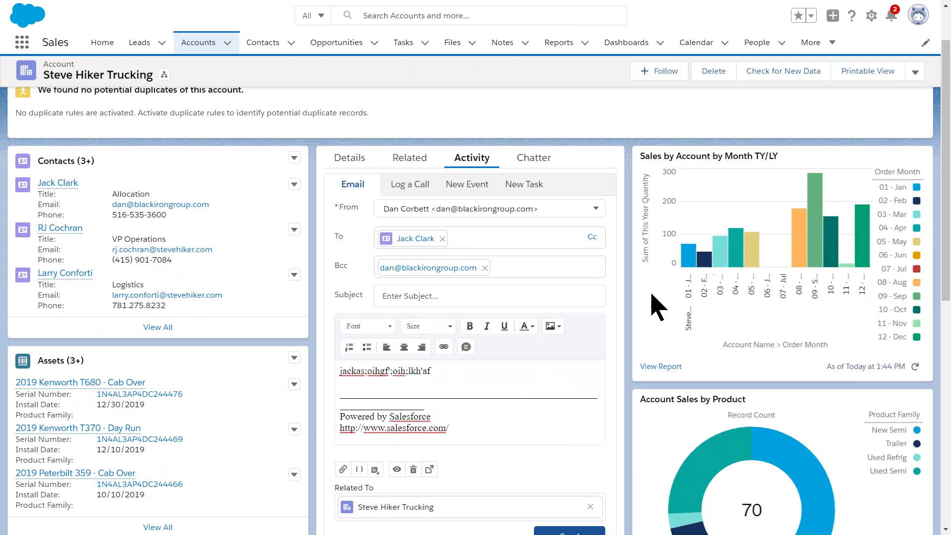
scroll(594, 322, down, 2)
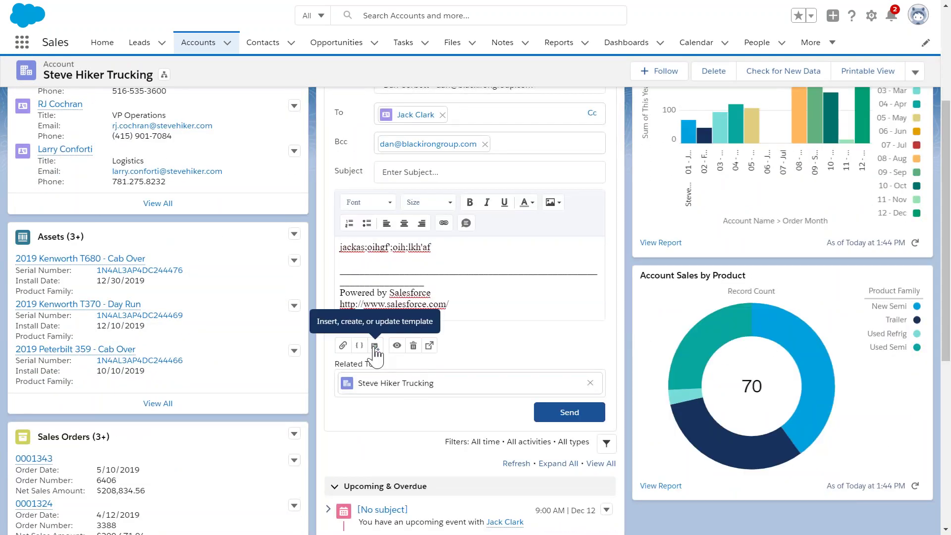
click(375, 346)
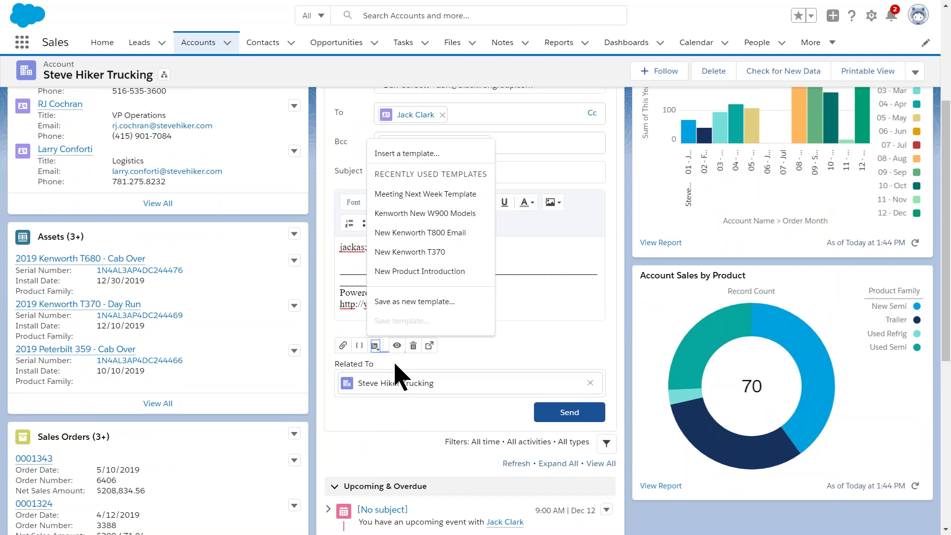
click(406, 214)
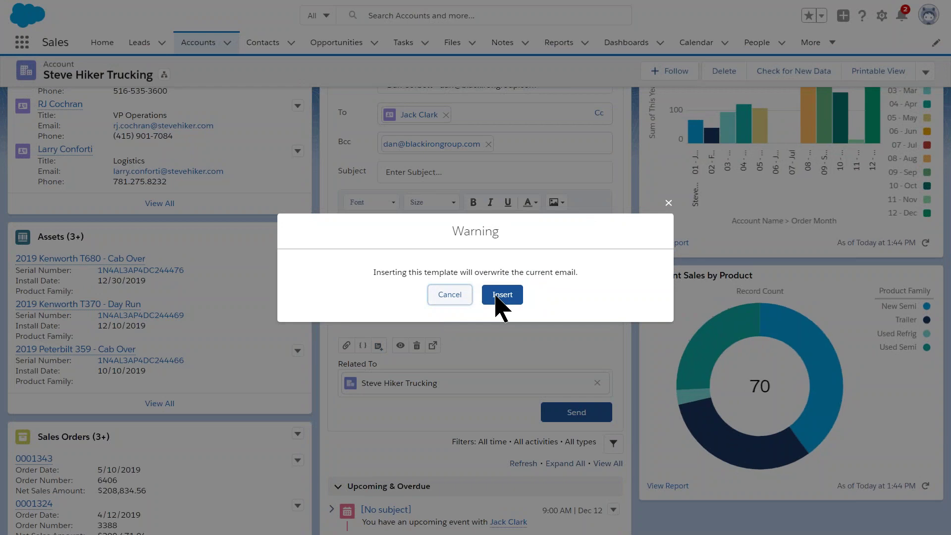
- Let the Kenworth New W900 Models template replace the draft and send the email to the contact
click(497, 296)
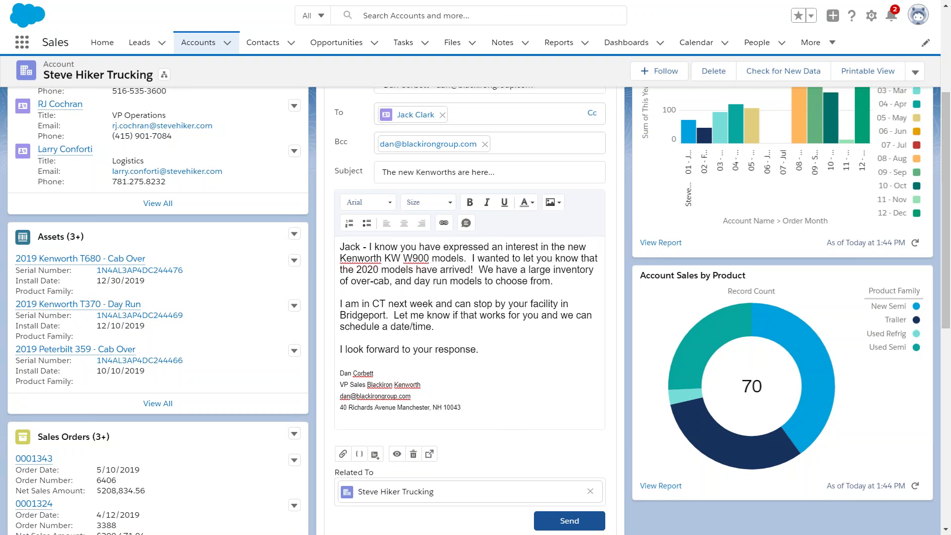
click(558, 529)
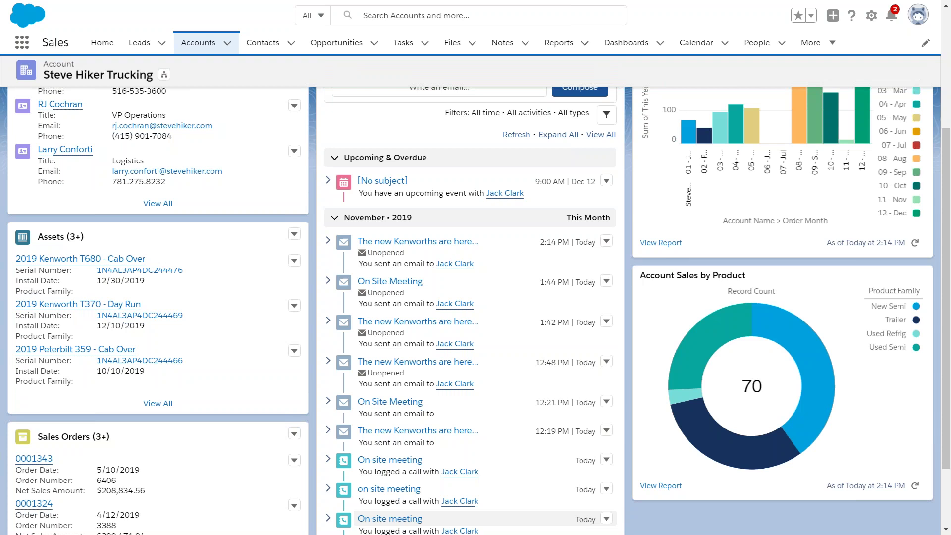
- Scroll through the account's activity timeline and Account Sales by Product chart
scroll(476, 307, down, 4)
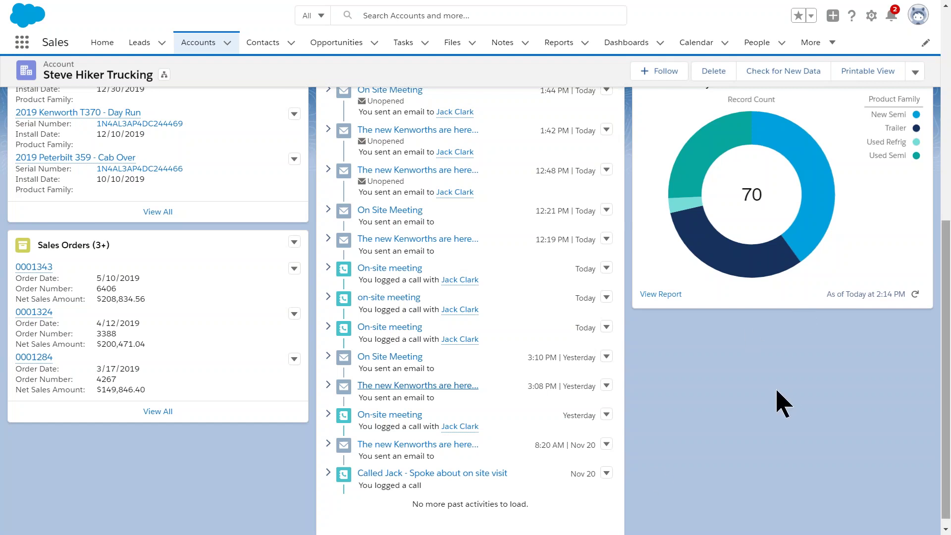
scroll(777, 391, up, 6)
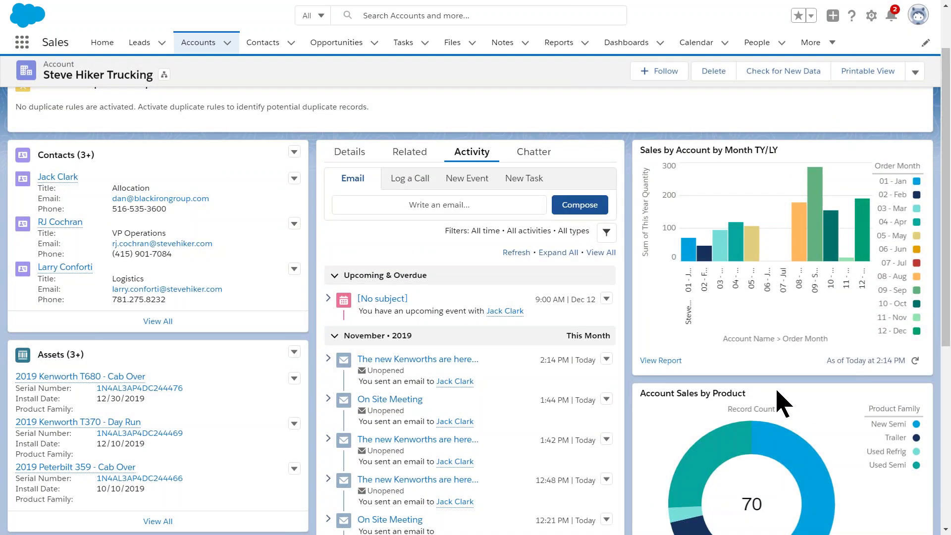
scroll(778, 392, down, 1)
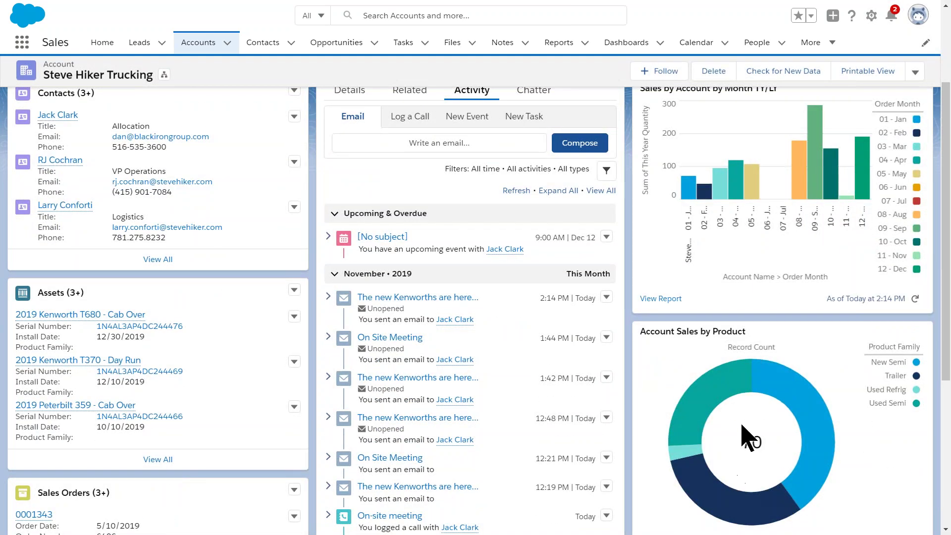
mouse_move(697, 412)
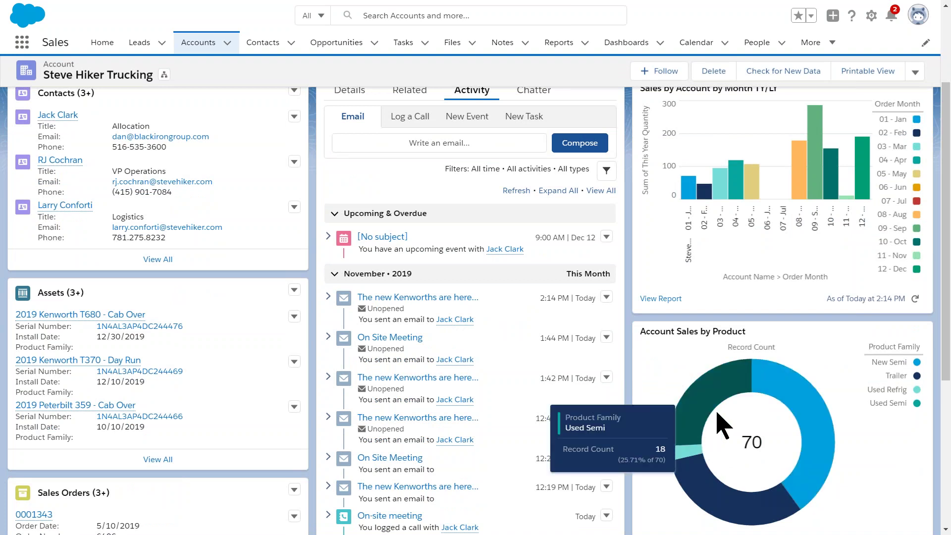
mouse_move(706, 507)
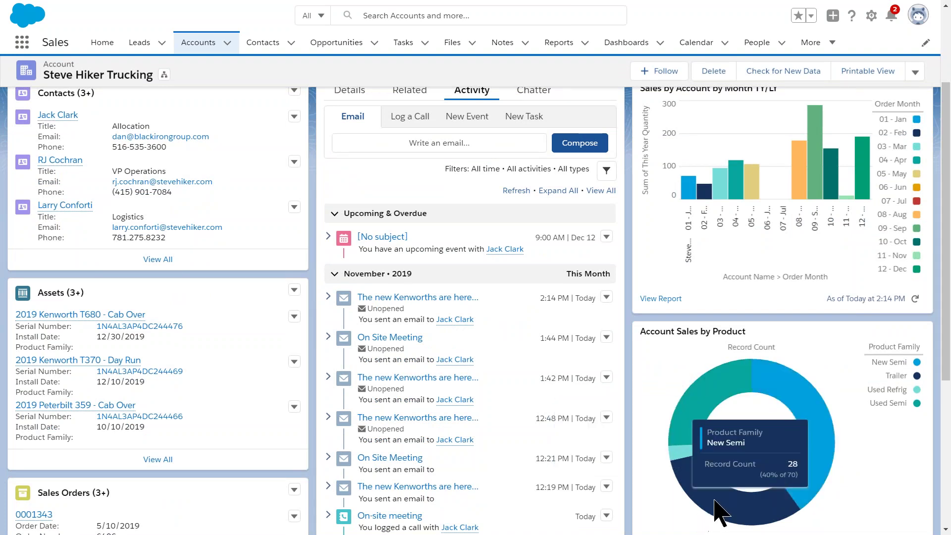
mouse_move(689, 454)
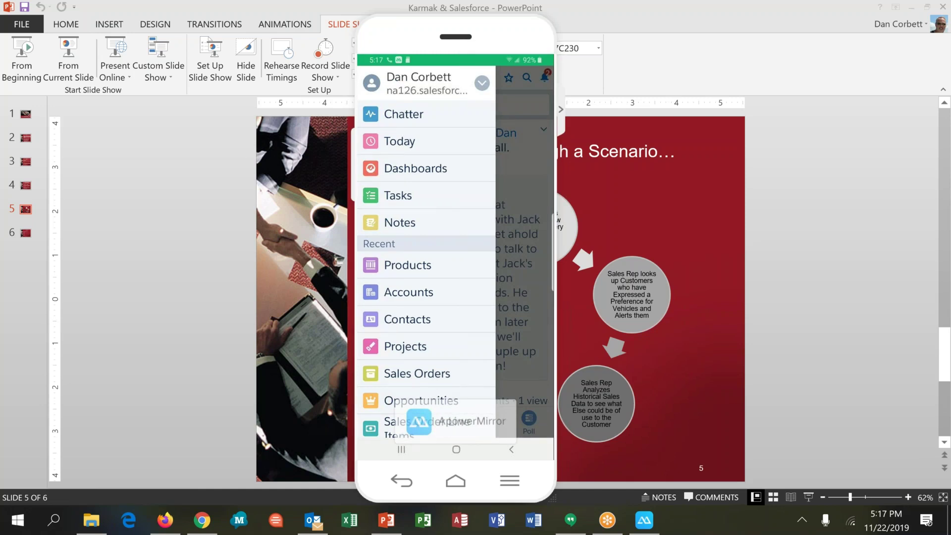
- On the phone, view the Isuzu NRR Models product from recent products, then return to the list
click(407, 265)
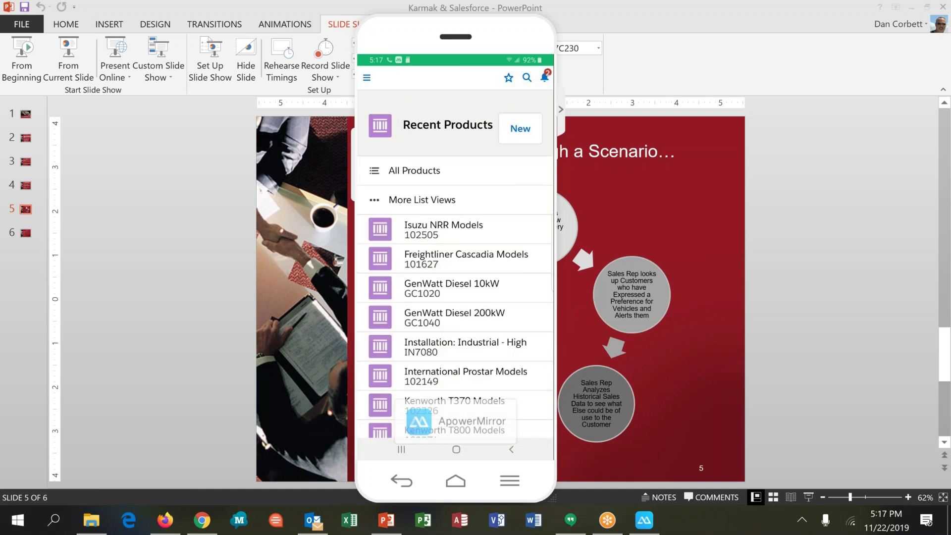
click(444, 229)
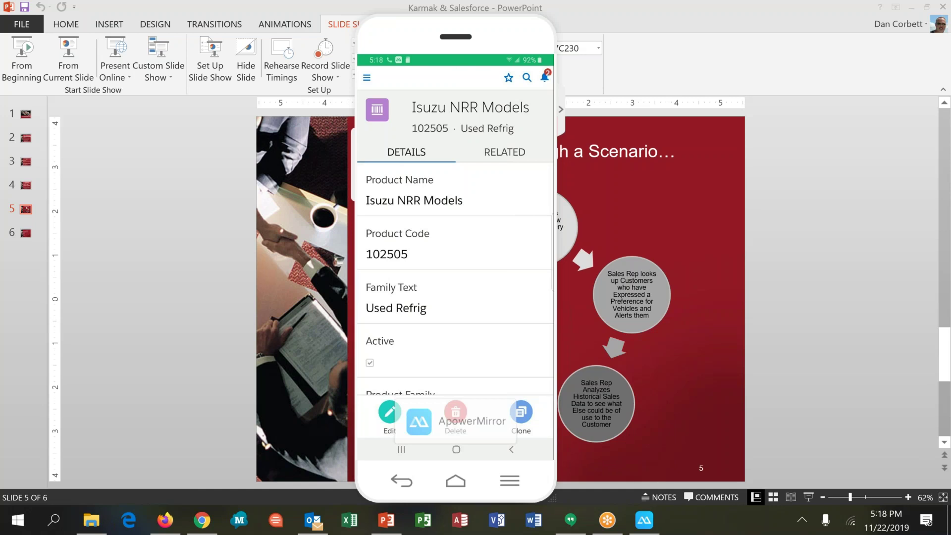
click(512, 449)
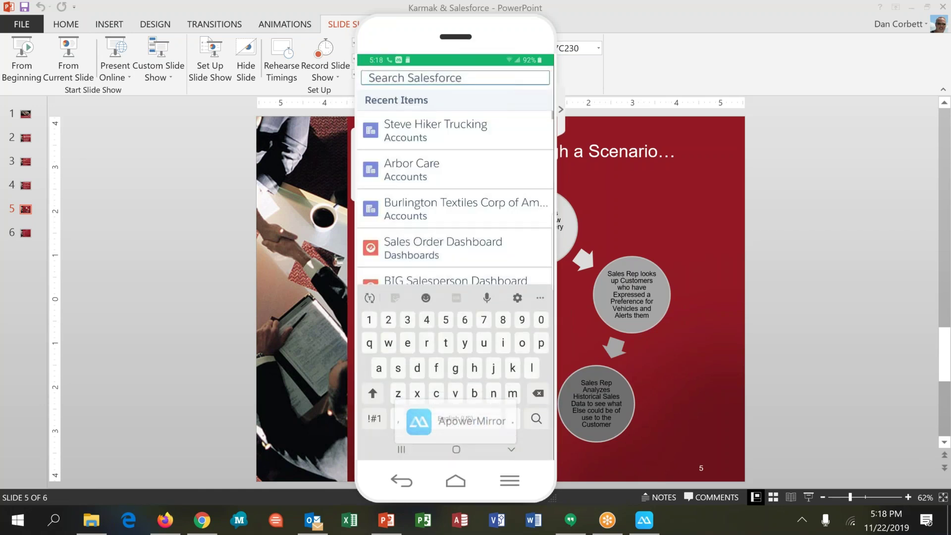
- Search the phone app for the contact by first name and open the first match
text(jack)
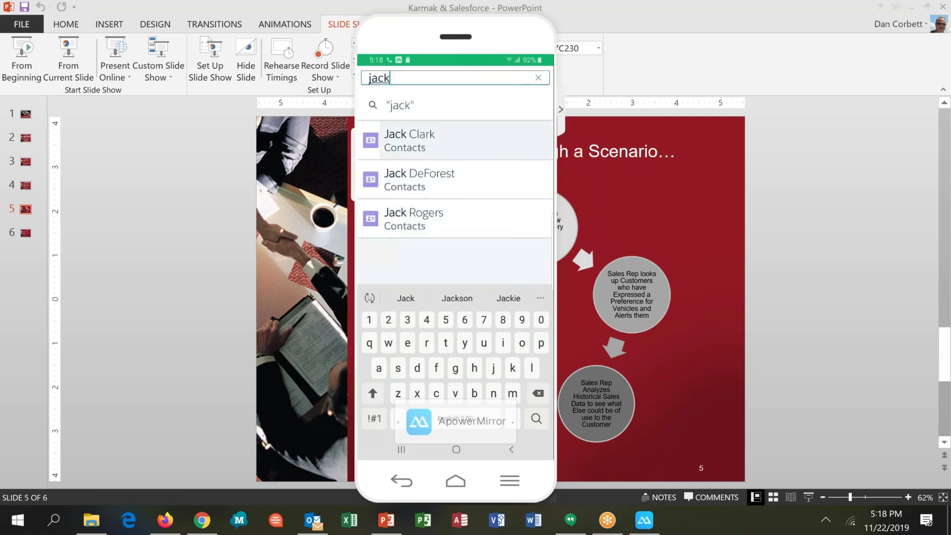
click(410, 140)
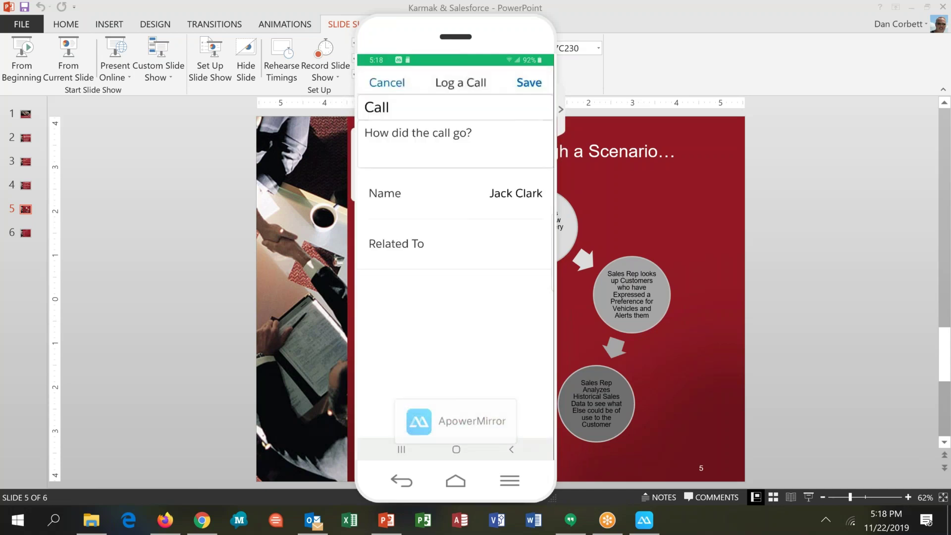
- Replace the default call subject with a dictated 'On-site meeting' and begin the description
click(392, 107)
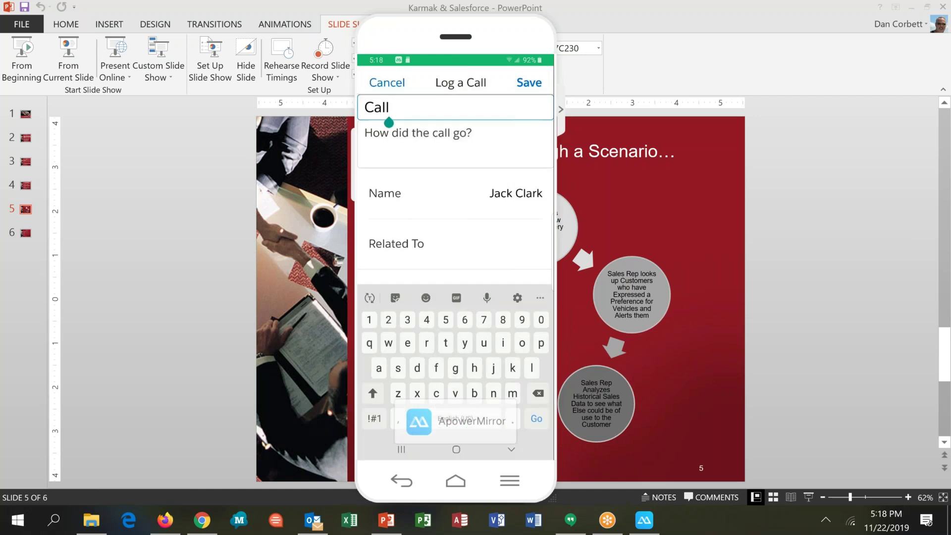
click(538, 393)
click(538, 393)
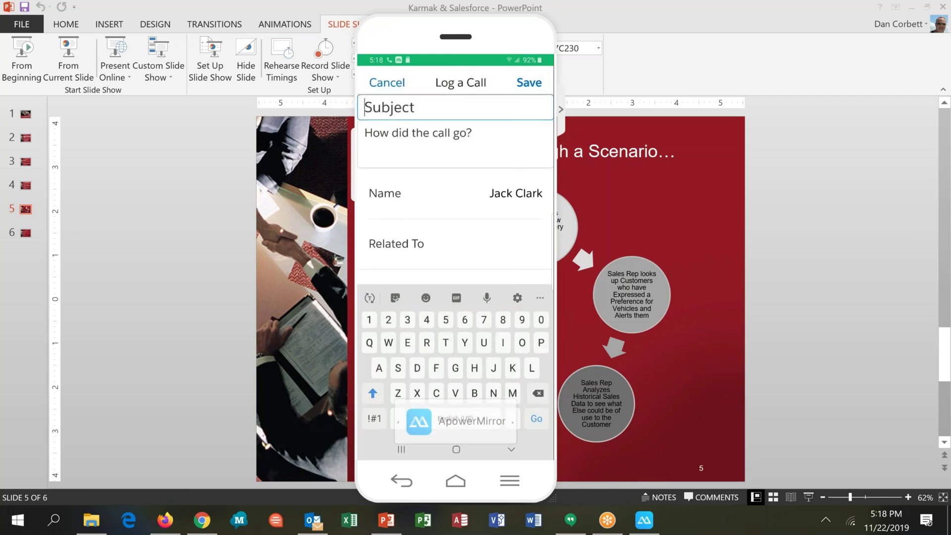
click(487, 297)
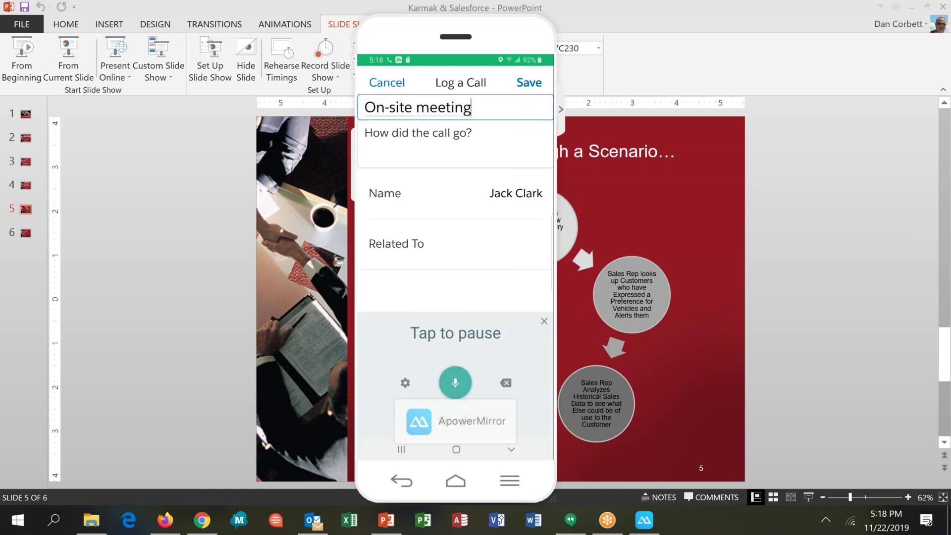
click(421, 144)
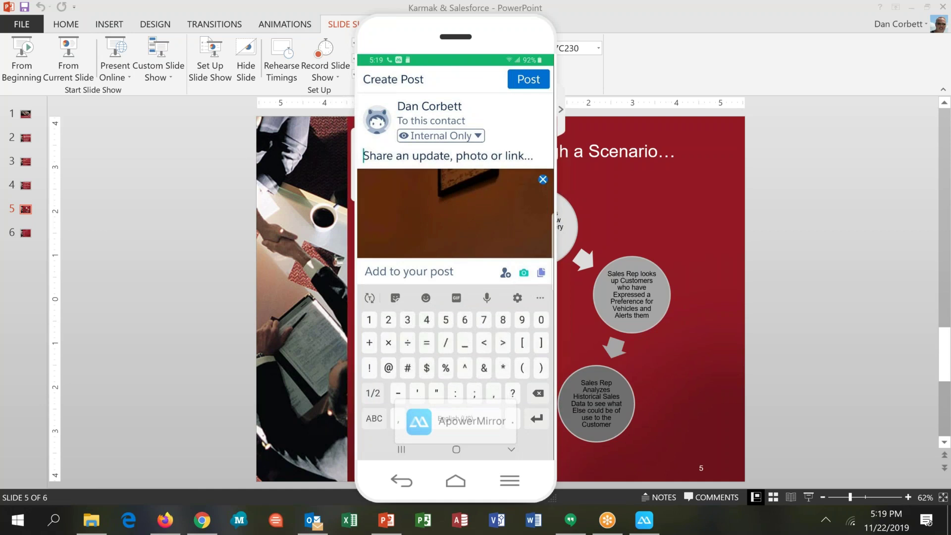
- Mention the contact owner in the Chatter post and dictate the message on a new line
text(@)
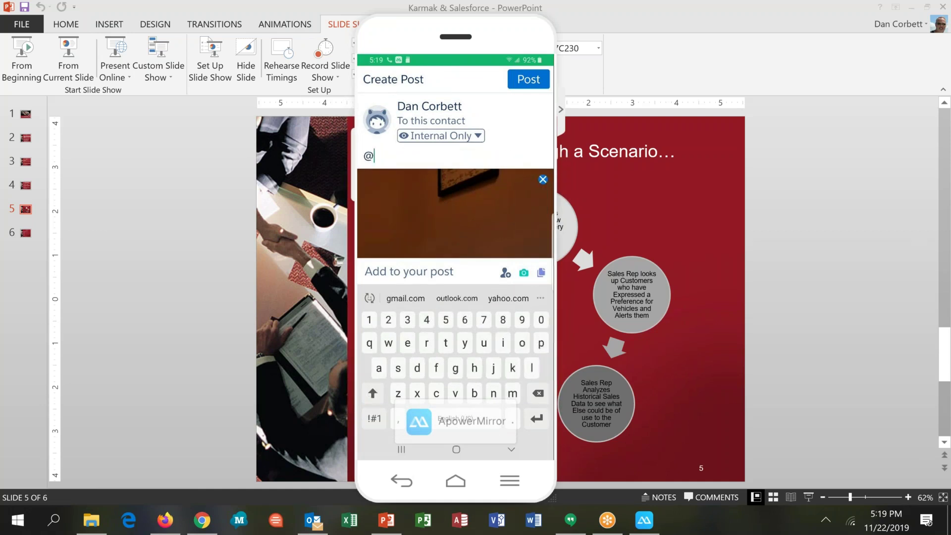
text(don)
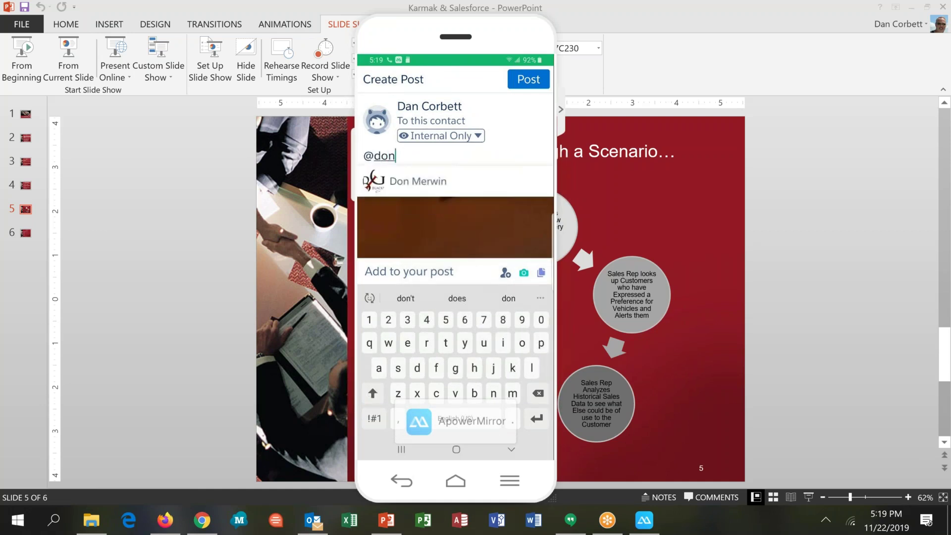
click(418, 181)
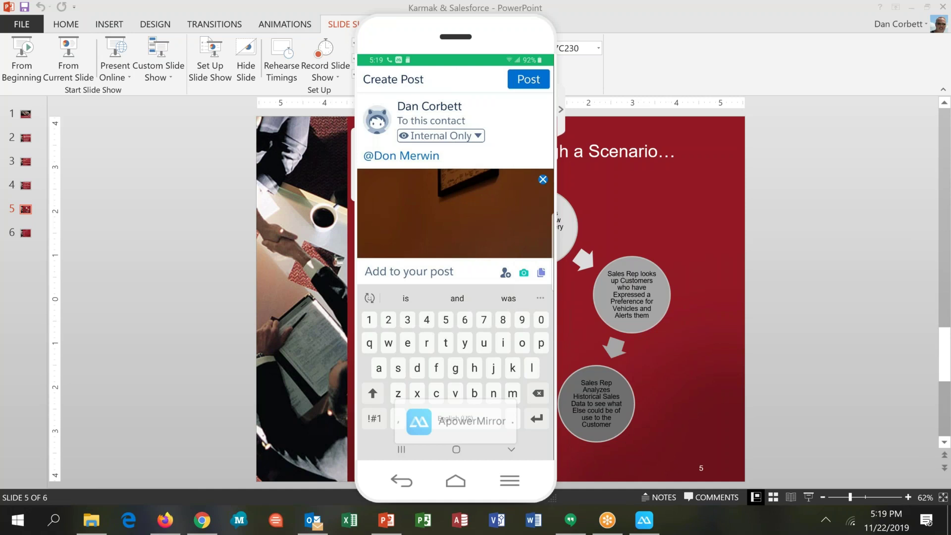
key(Return)
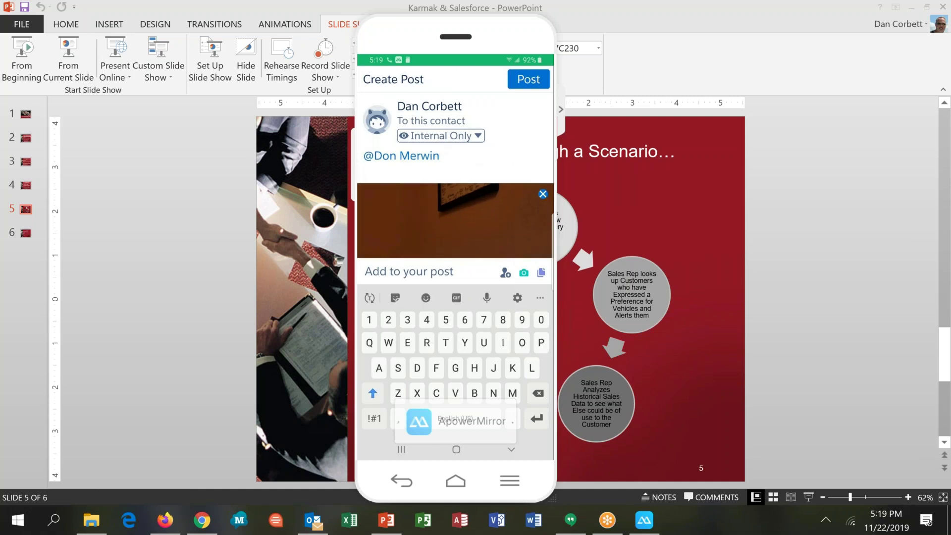
click(488, 298)
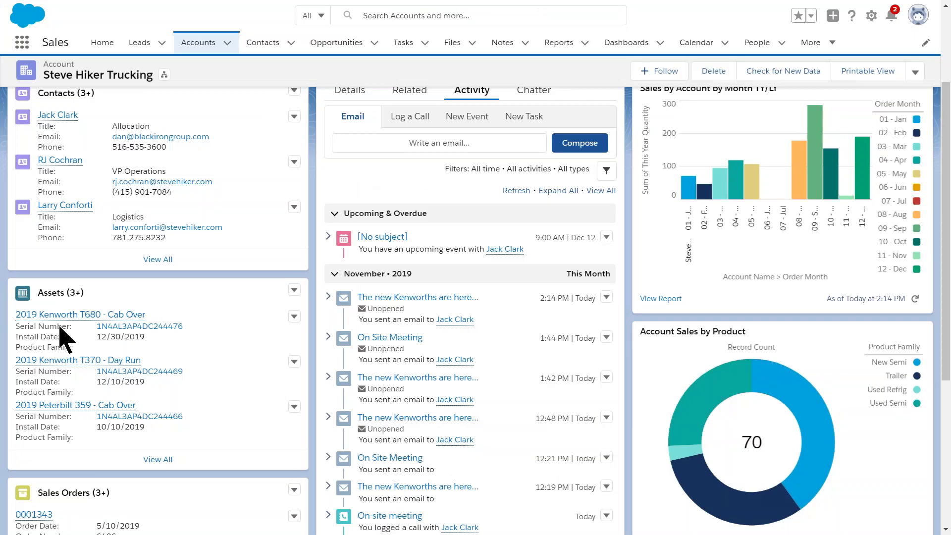
- Open the first contact's record from the Steve Hiker Trucking account's Contacts card
scroll(377, 174, up, 3)
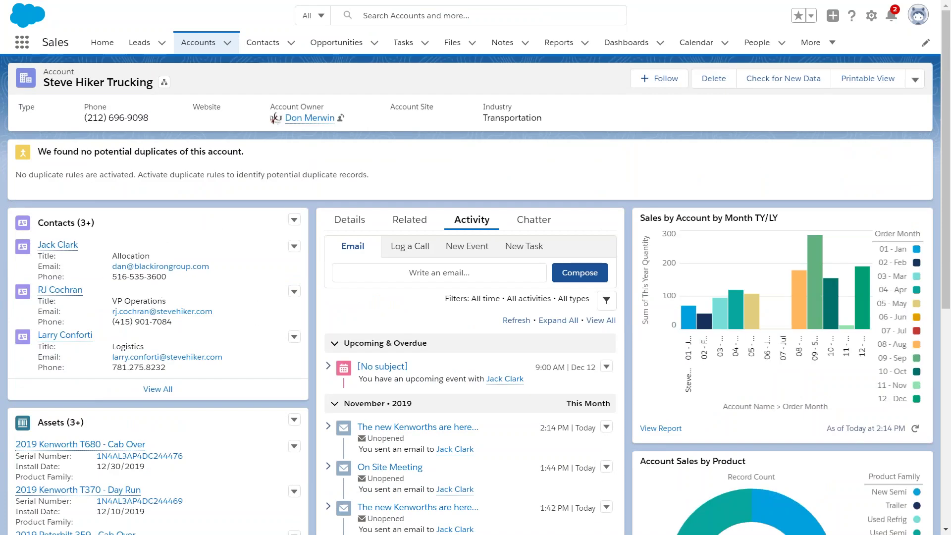
click(109, 278)
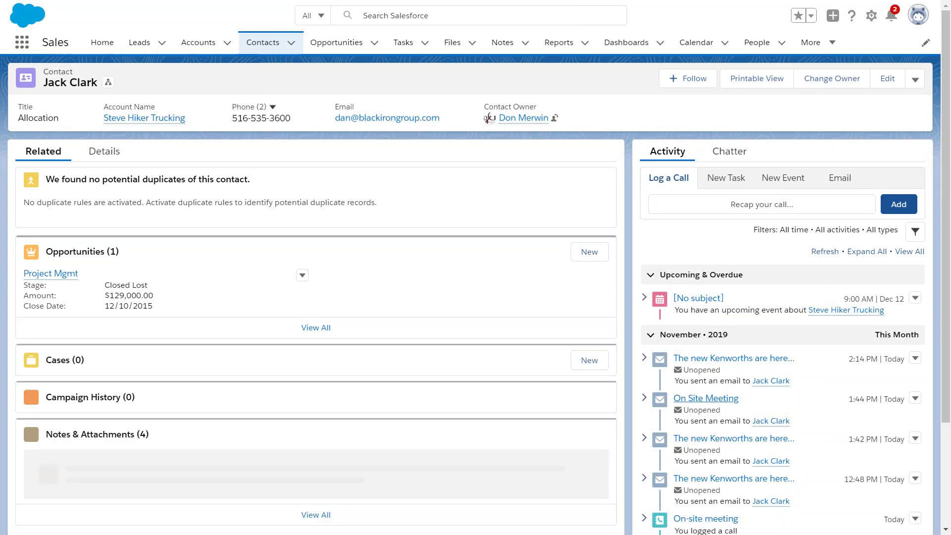
- Expand the On-site meeting call log in the contact's Activity to read its description
scroll(698, 432, down, 1)
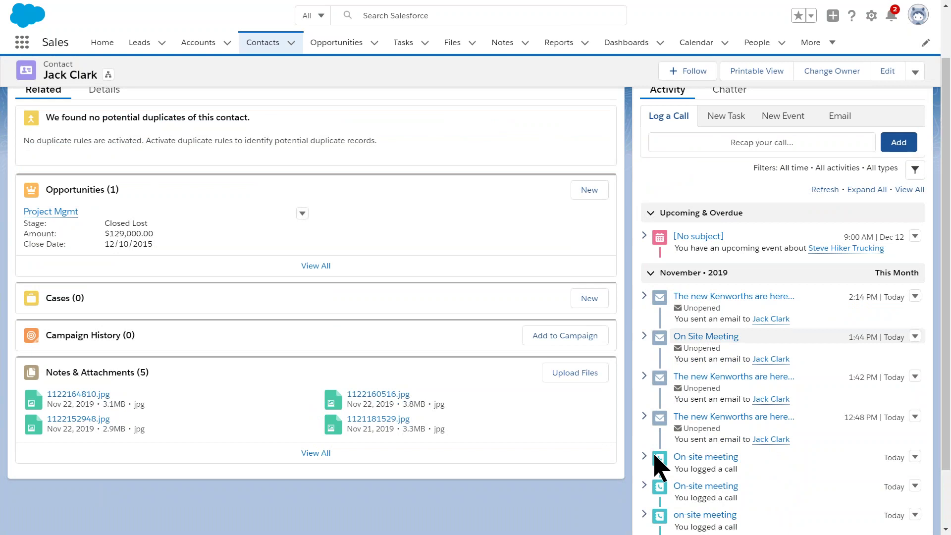
scroll(659, 458, down, 1)
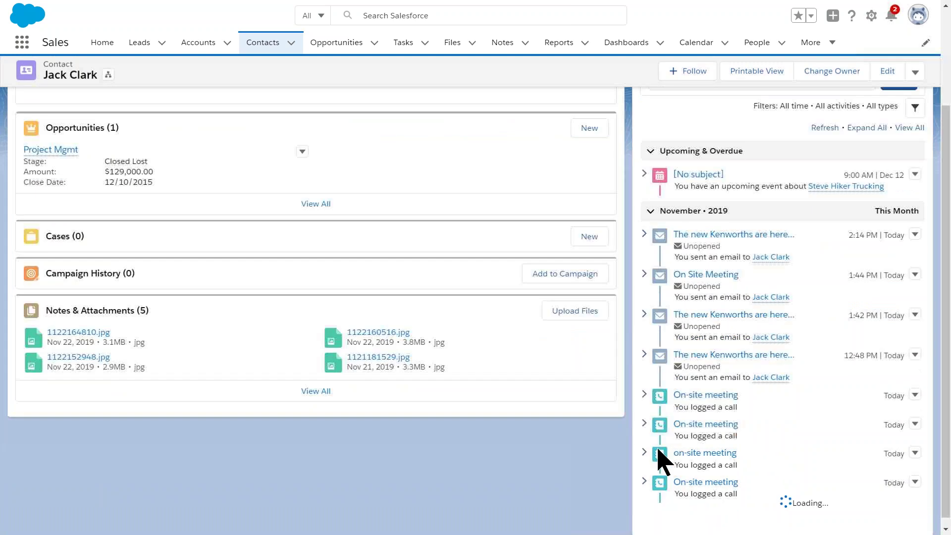
click(645, 396)
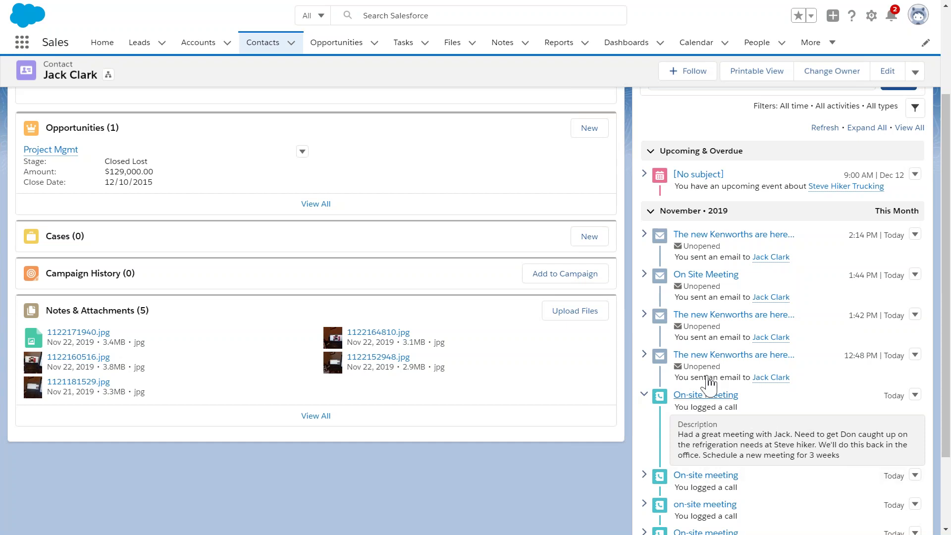
- Check the photo post in the contact's Chatter feed, then move to Dashboards
scroll(721, 353, up, 1)
scroll(729, 297, up, 1)
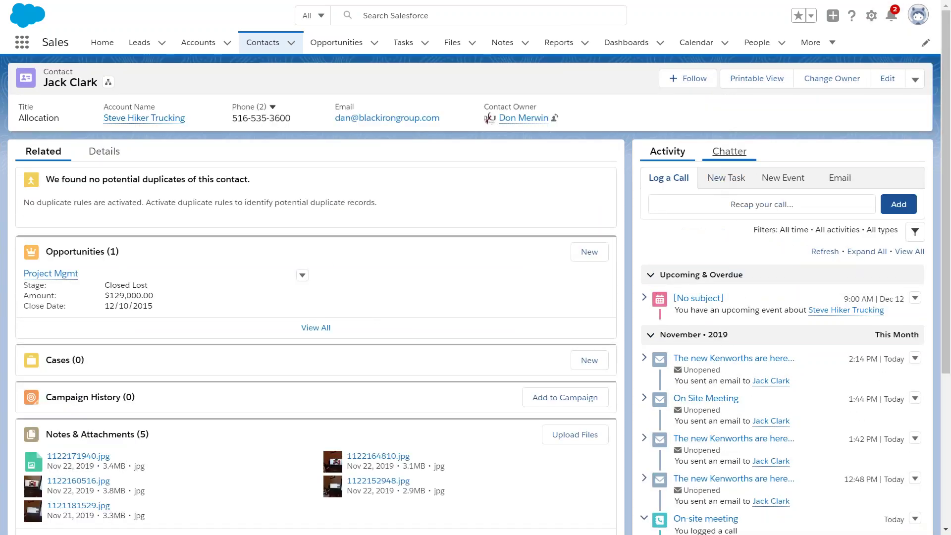
click(729, 151)
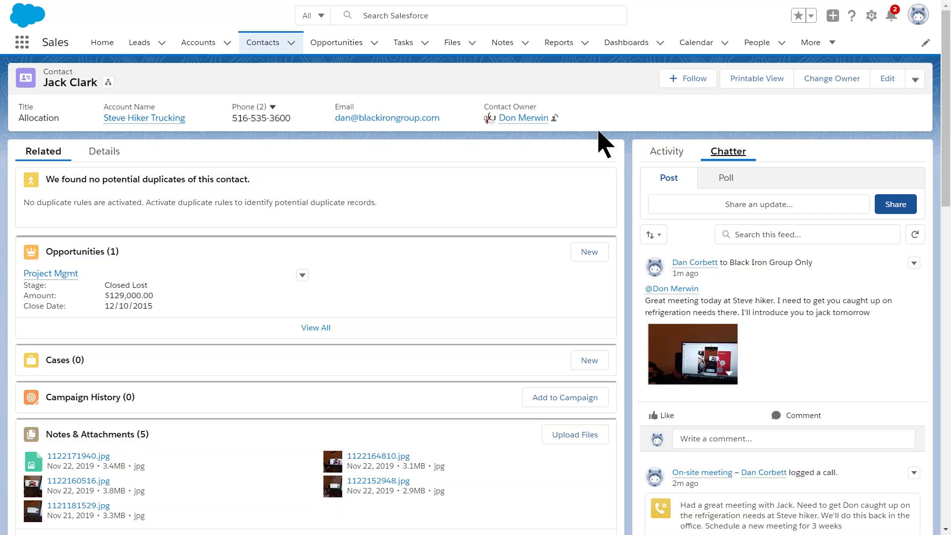
click(629, 47)
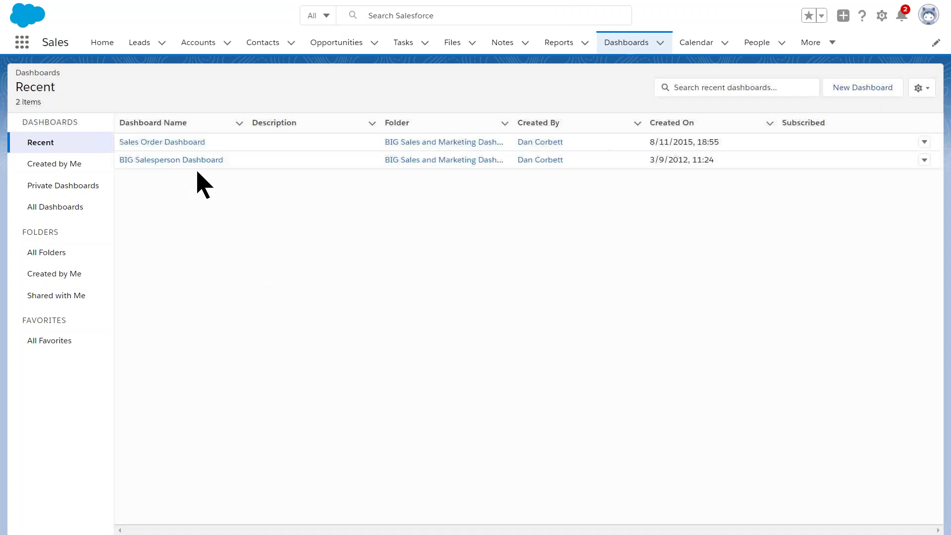
- Open Sales Order Dashboard from the Recent dashboards list to view its six charts
click(180, 144)
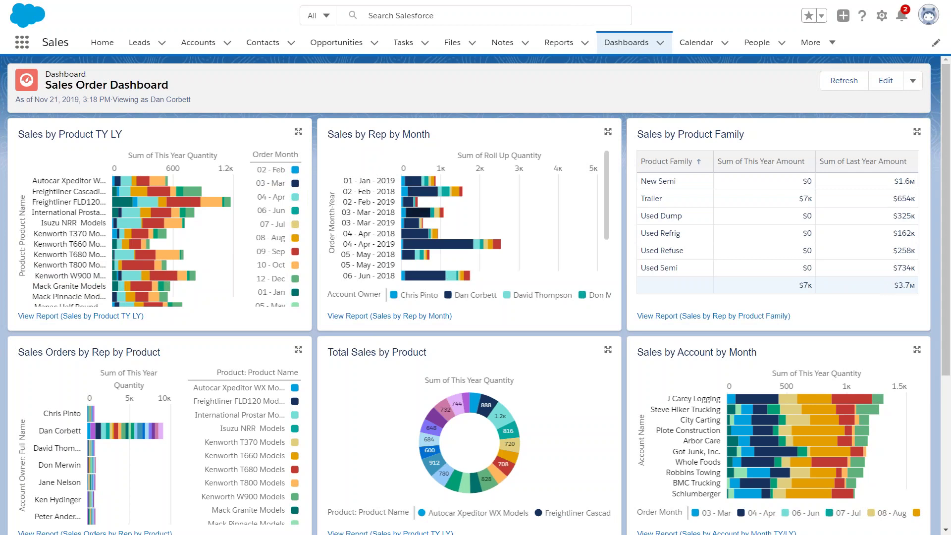
mouse_move(422, 237)
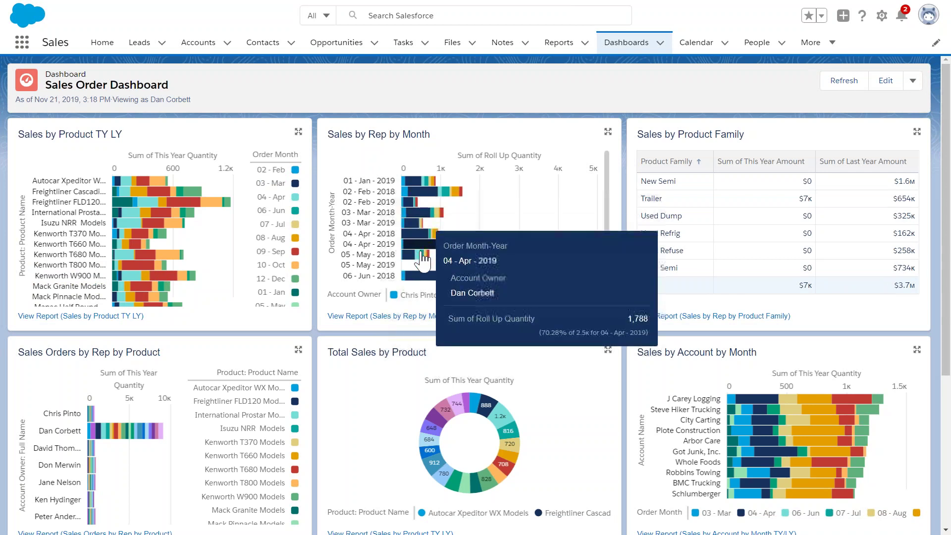
mouse_move(421, 267)
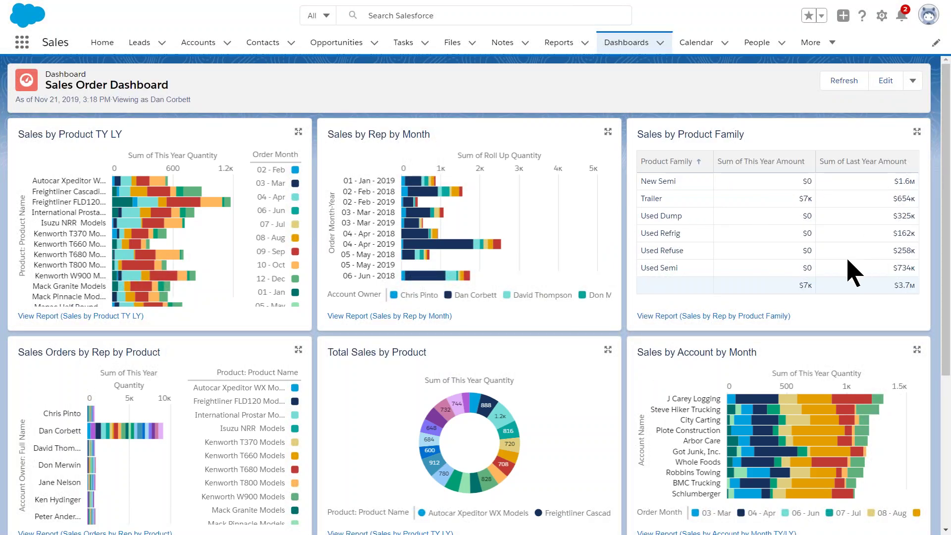
scroll(813, 312, down, 1)
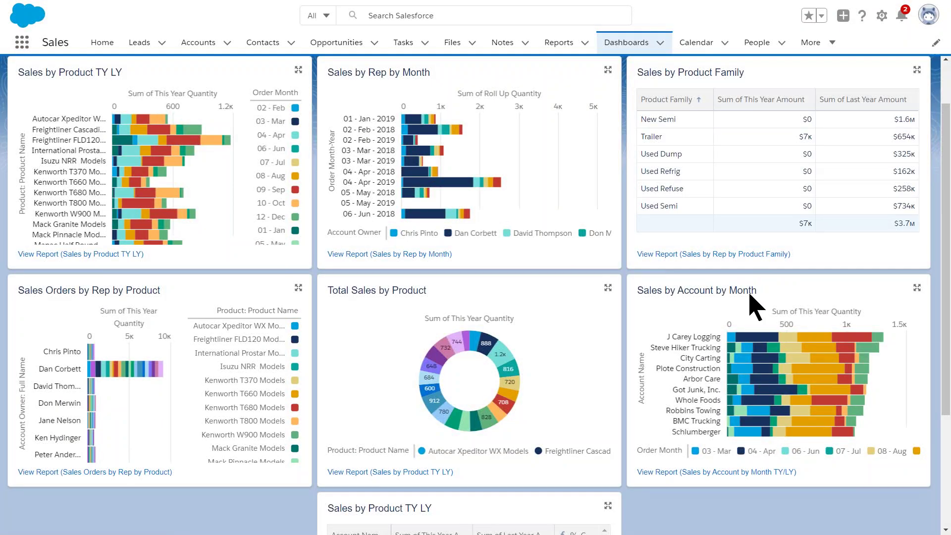
mouse_move(846, 342)
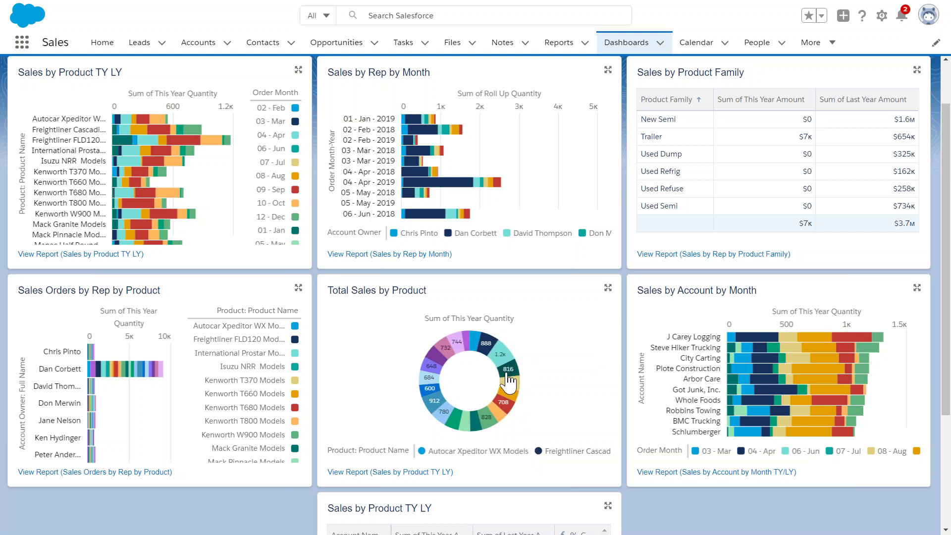
mouse_move(507, 377)
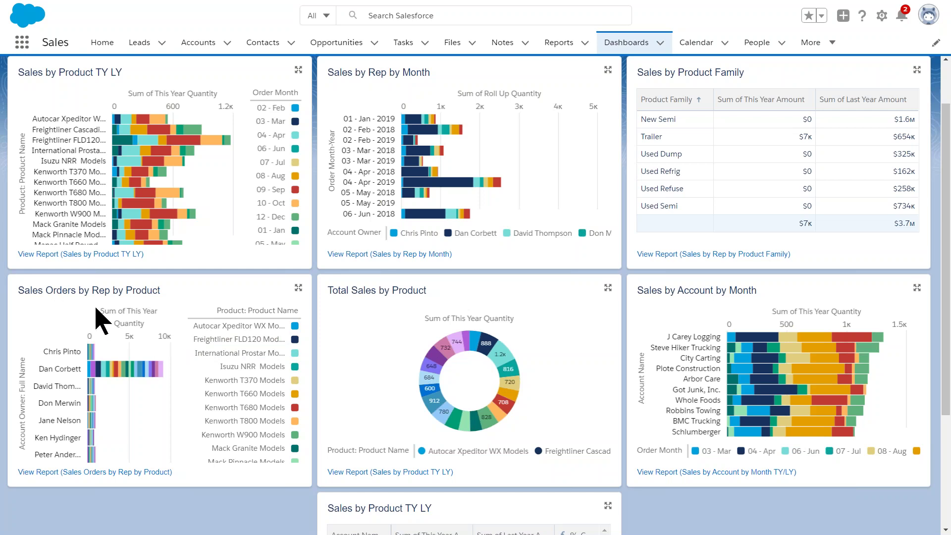
mouse_move(130, 374)
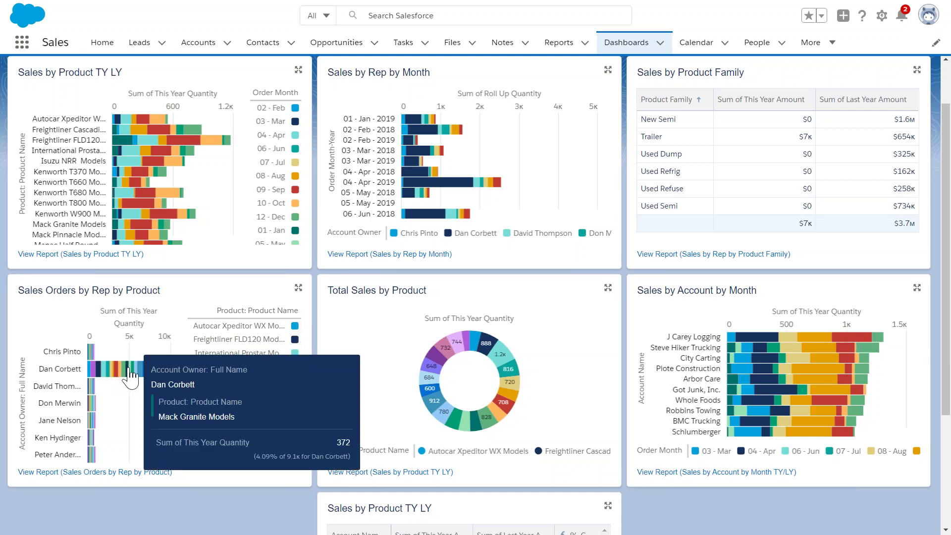